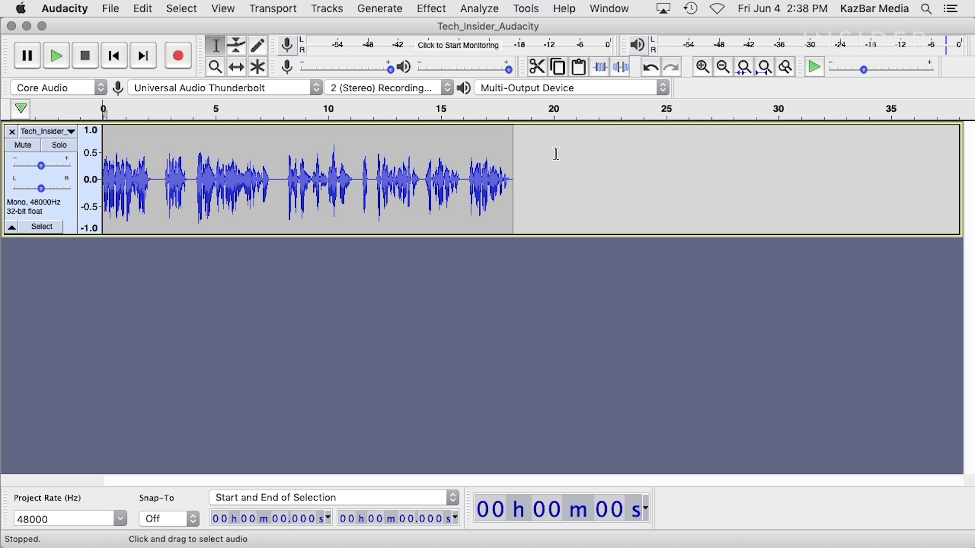
# Select the entire voice clip and bring up the Effect menu
pyautogui.click(400, 147)
pyautogui.doubleClick(398, 146)
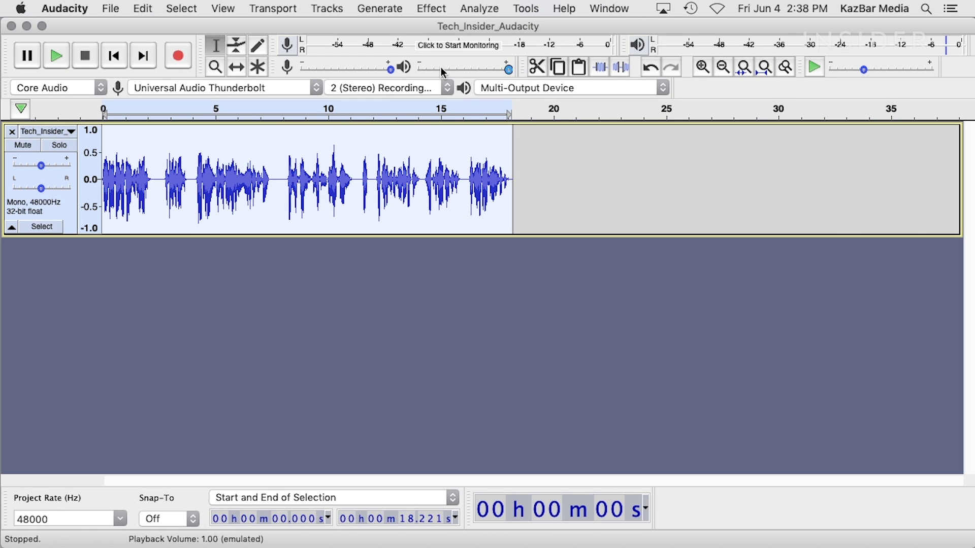
pyautogui.click(447, 9)
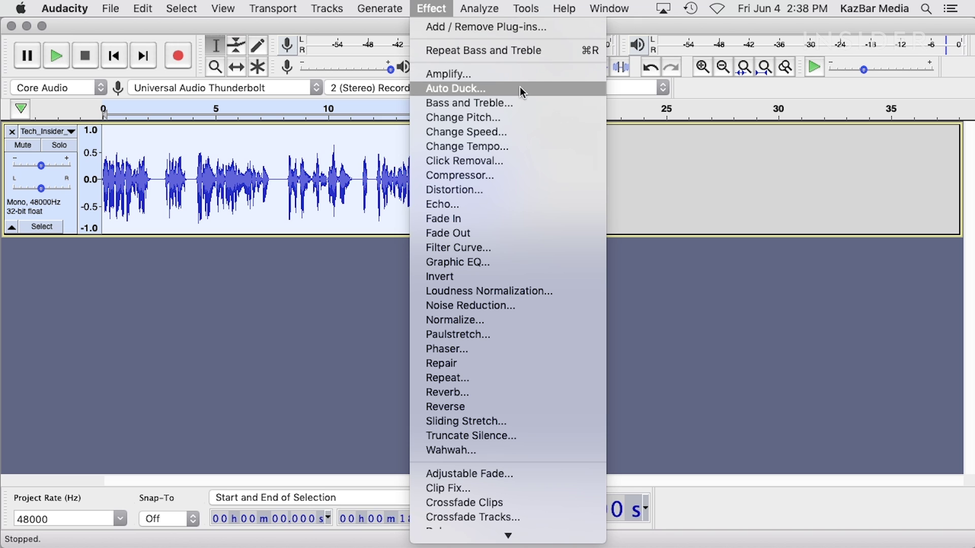
# Set Bass and Treble to +2.0 dB each, preview it, and apply to the clip
pyautogui.click(571, 104)
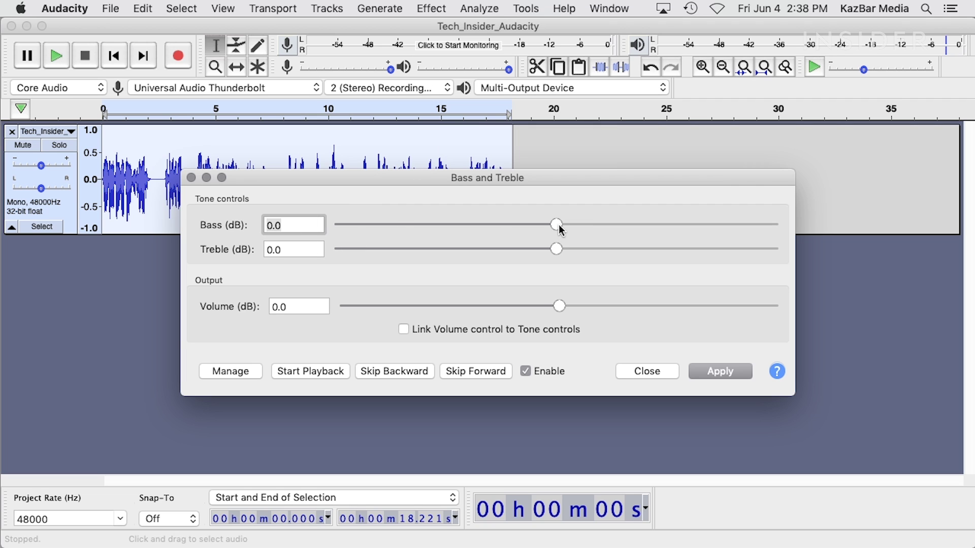
pyautogui.moveTo(557, 226); pyautogui.dragTo(571, 251)
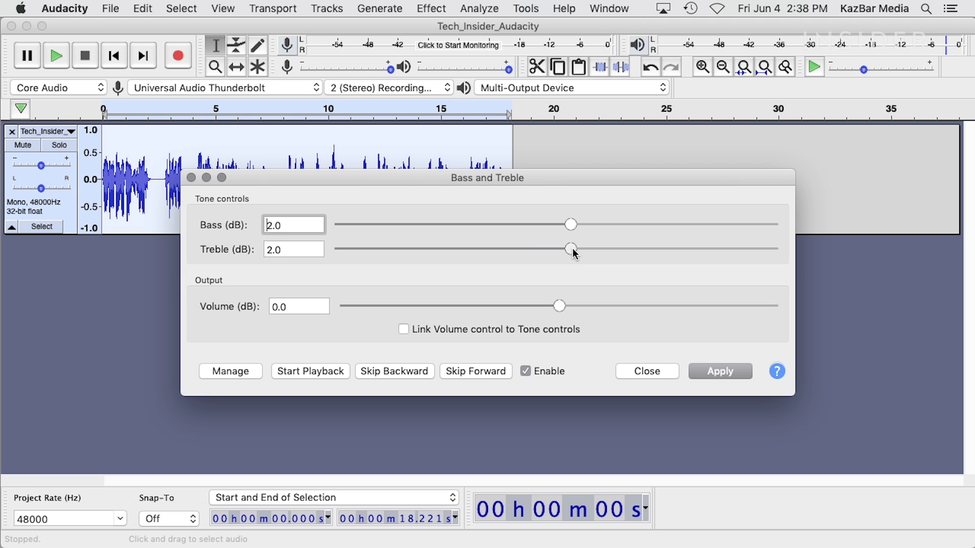
pyautogui.click(306, 371)
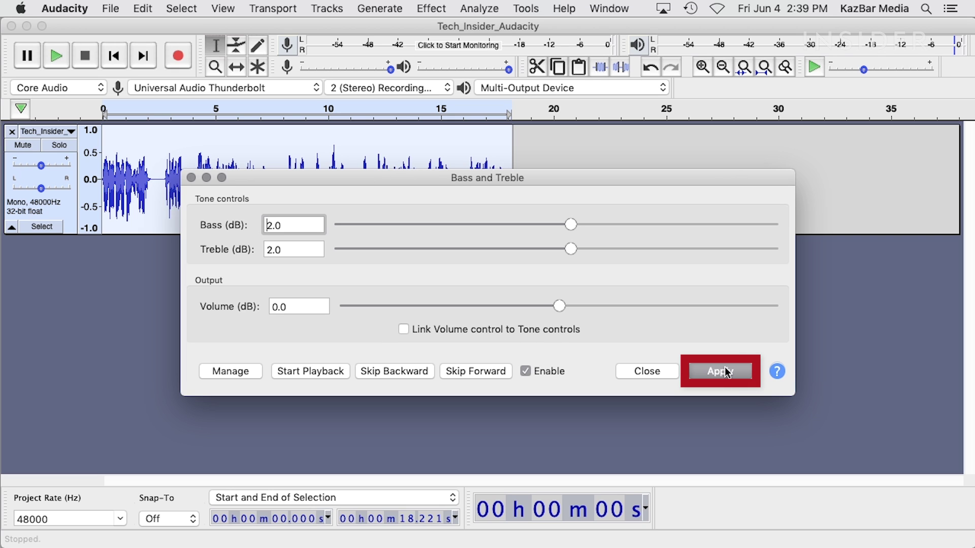
pyautogui.click(745, 374)
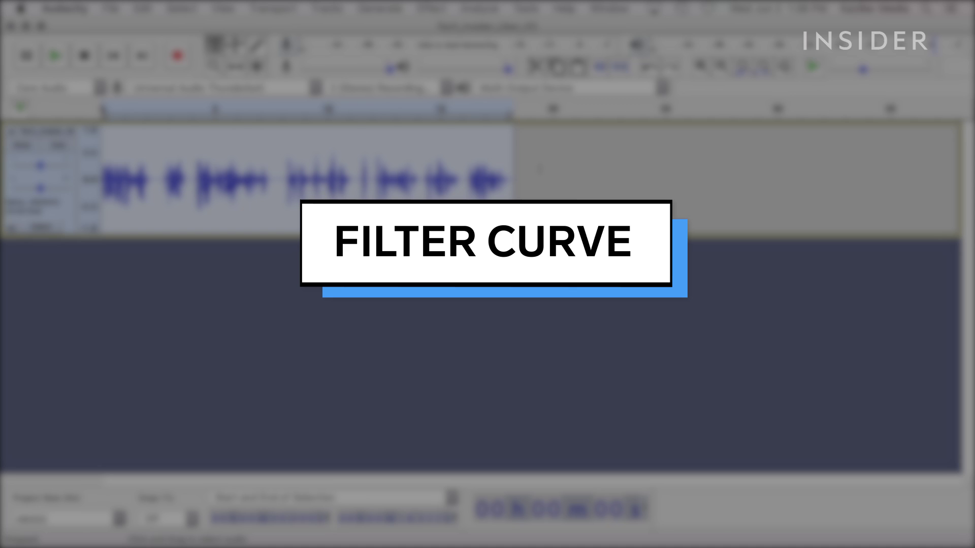
# Select the whole voice-over clip and open the Filter Curve EQ effect
pyautogui.click(326, 157)
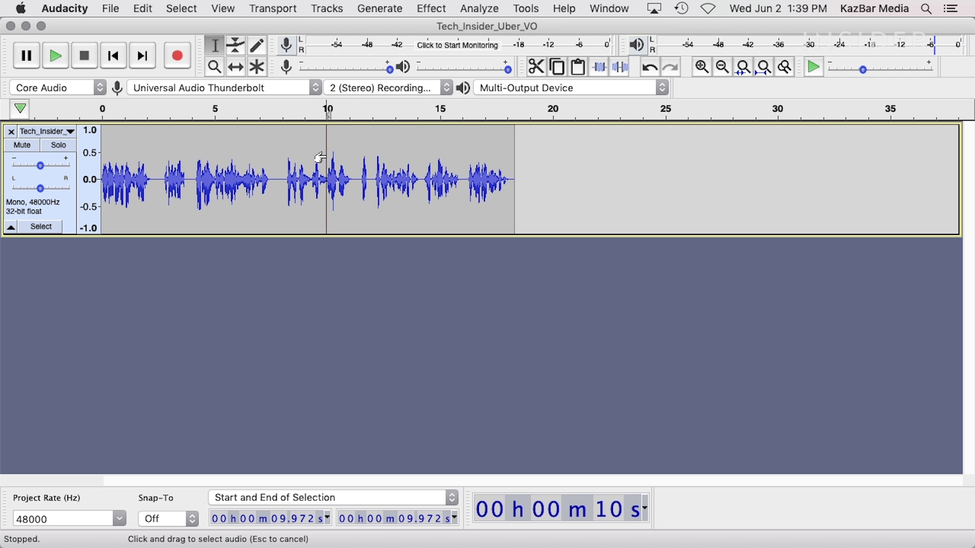
pyautogui.doubleClick(326, 156)
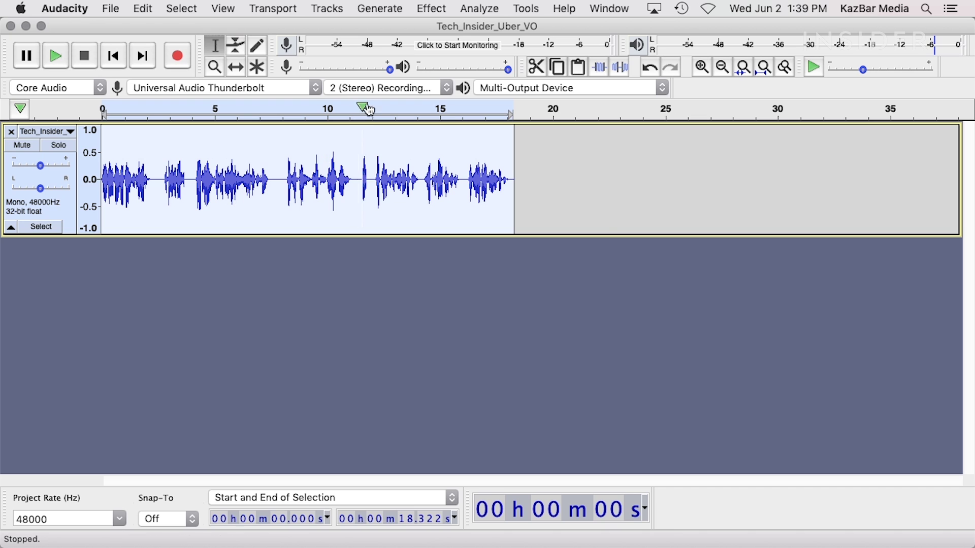
pyautogui.click(432, 9)
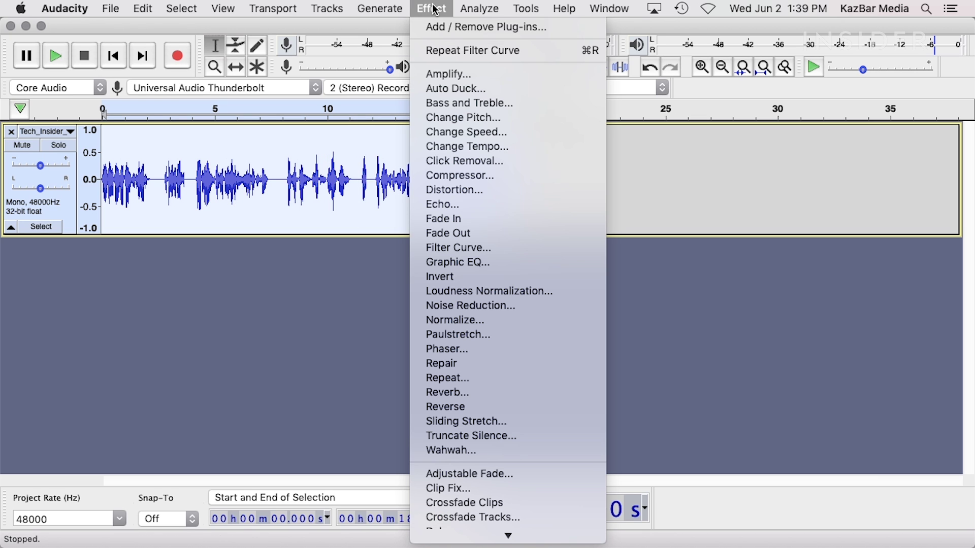
pyautogui.click(538, 251)
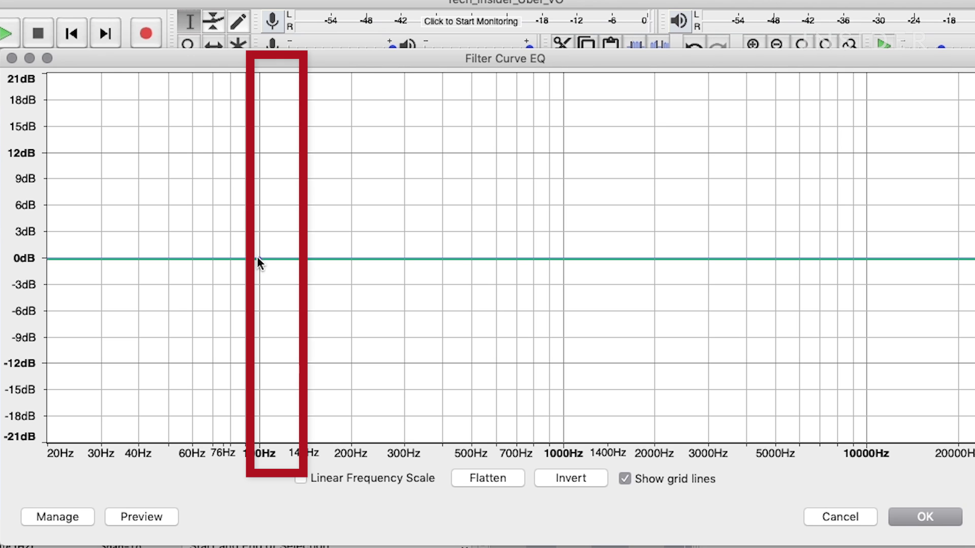
# Add a 100 Hz point, lift the curve about +2 dB near 130 Hz, and preview
pyautogui.click(308, 260)
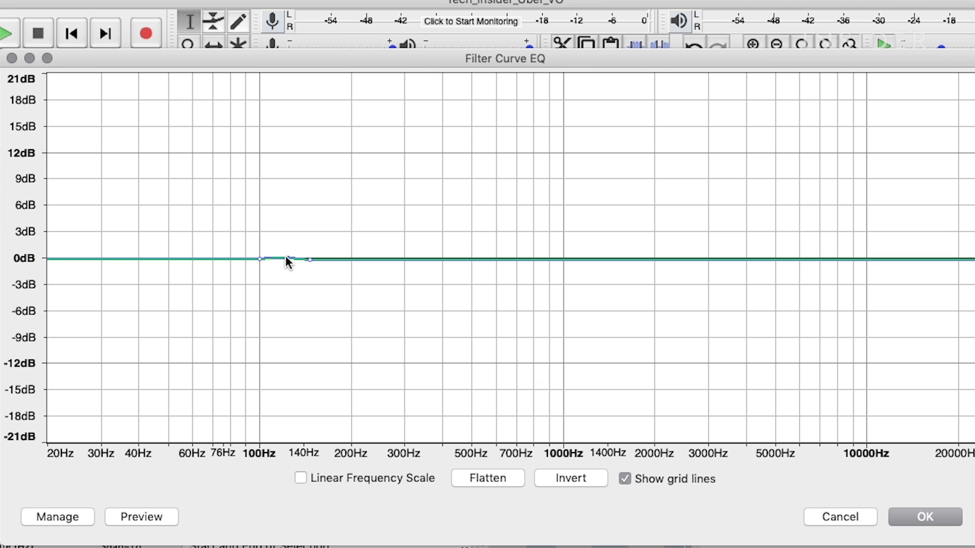
pyautogui.moveTo(285, 257); pyautogui.dragTo(259, 249)
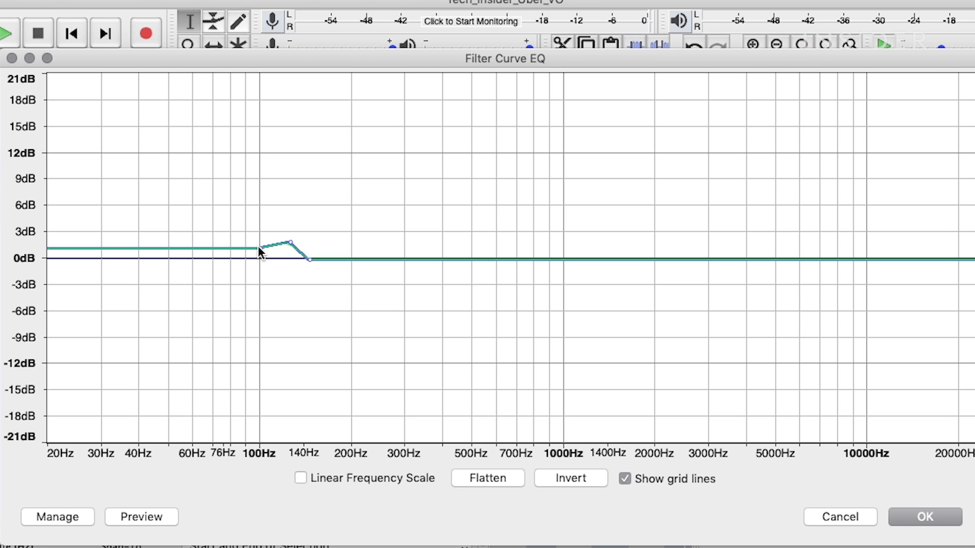
pyautogui.click(148, 518)
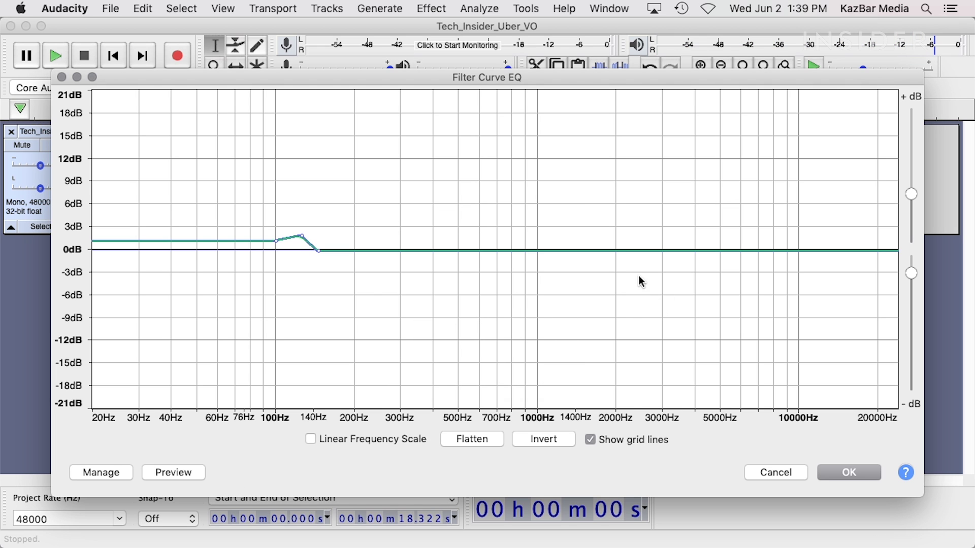
# Add a +1.5 dB bump near 2500 Hz to the curve and apply the Filter Curve EQ
pyautogui.click(639, 248)
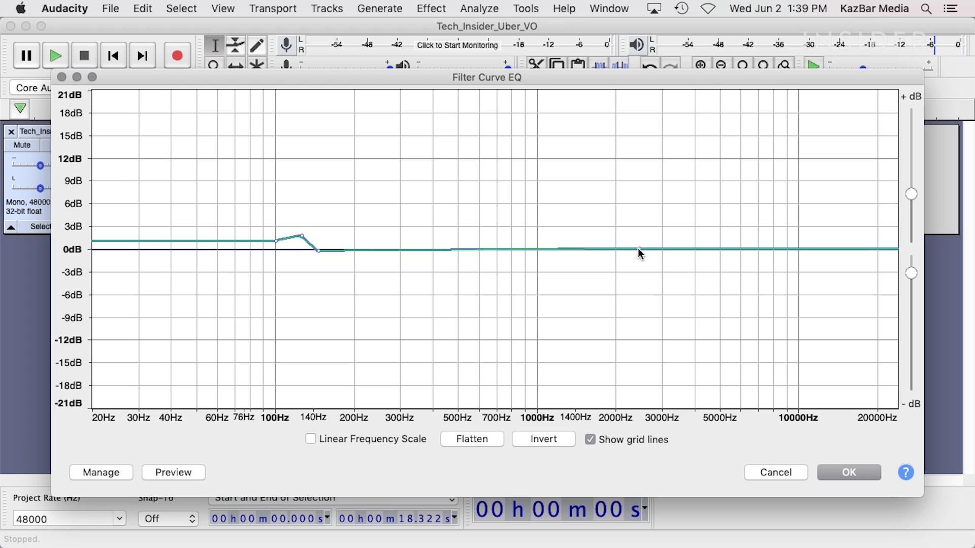
pyautogui.moveTo(658, 251); pyautogui.dragTo(656, 236)
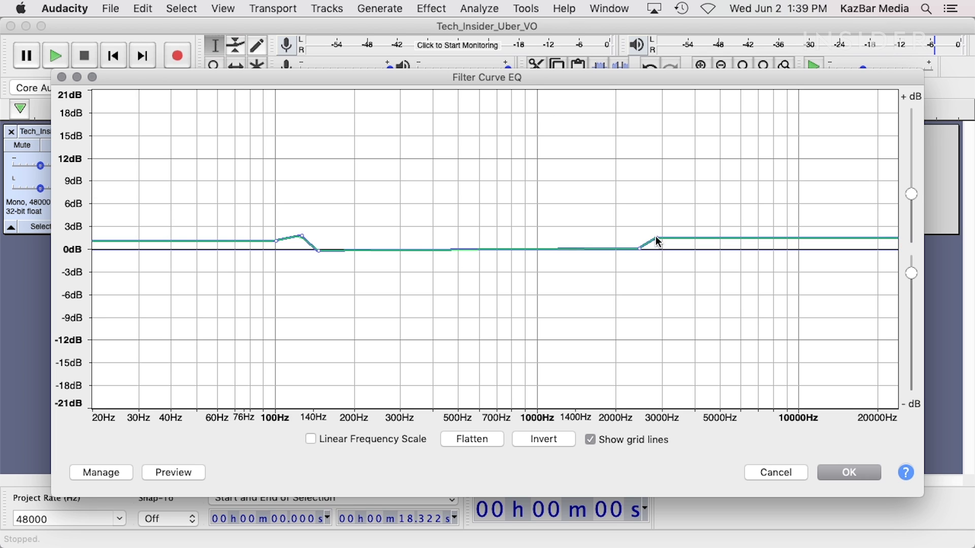
pyautogui.click(621, 249)
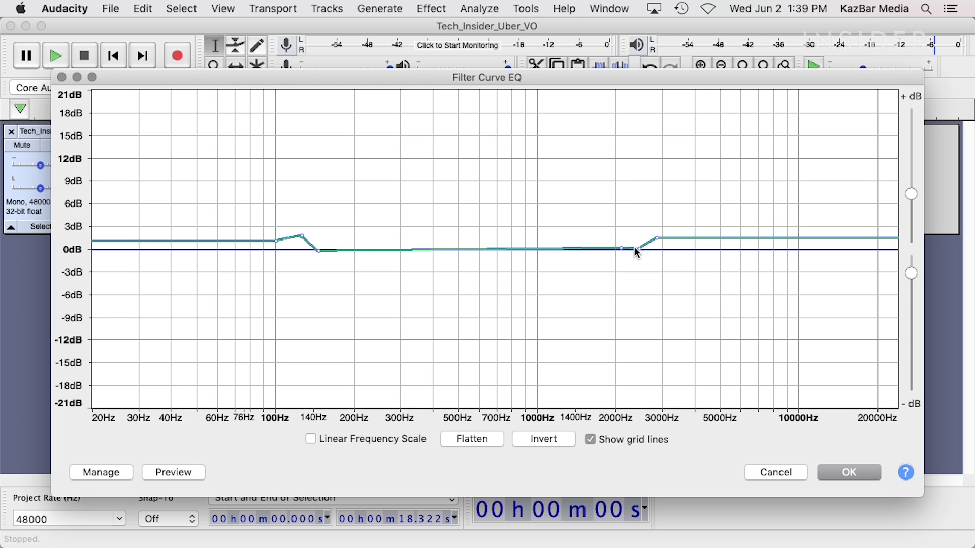
pyautogui.moveTo(657, 238); pyautogui.dragTo(660, 247)
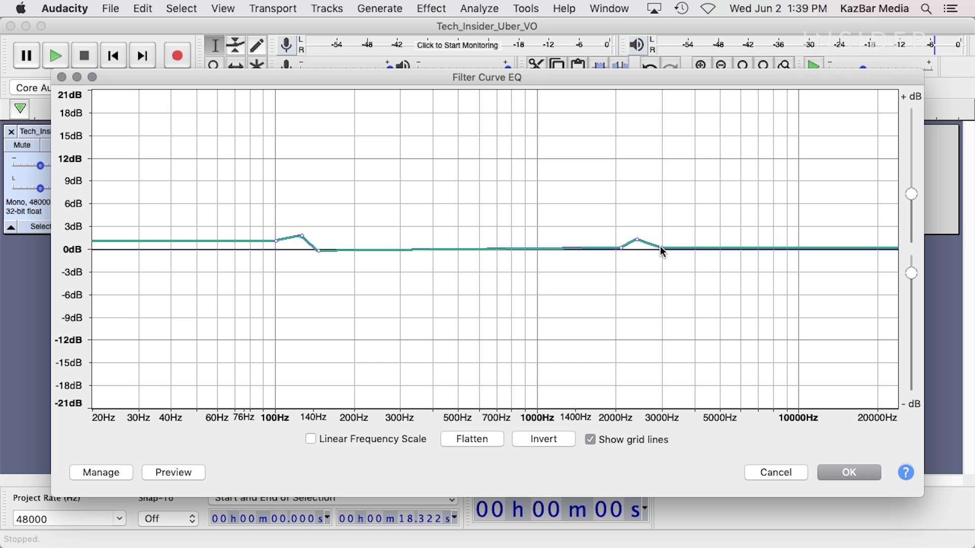
pyautogui.click(847, 473)
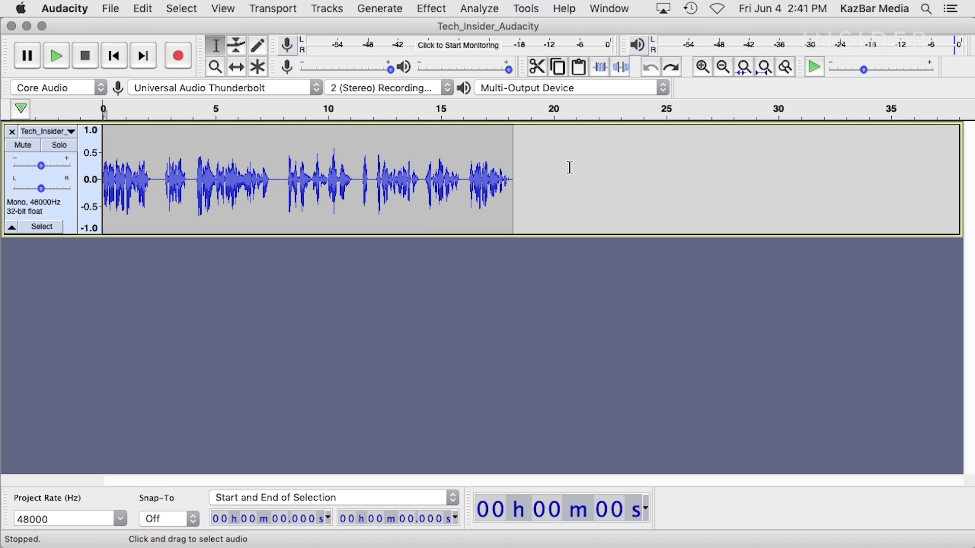
# Select the whole voice clip and open the Compressor effect
pyautogui.doubleClick(407, 150)
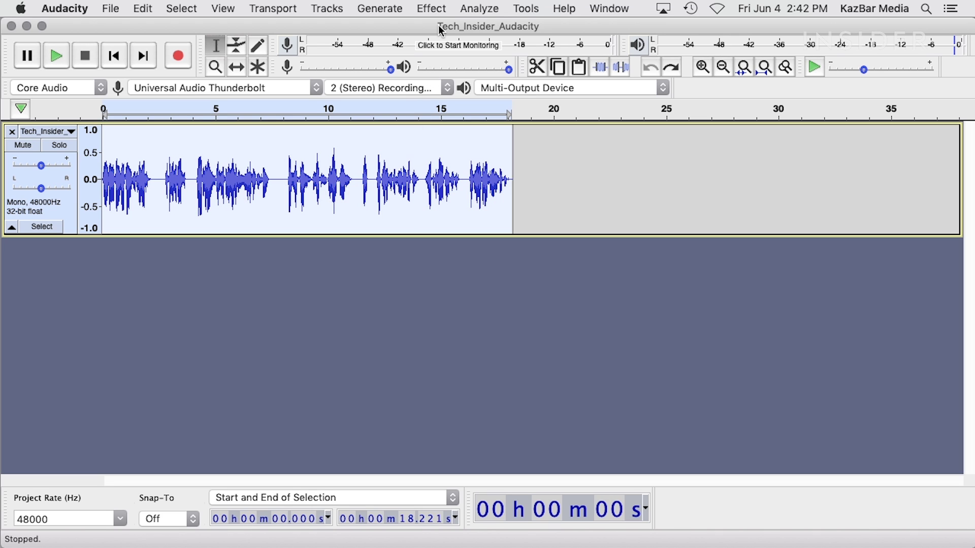
pyautogui.click(449, 10)
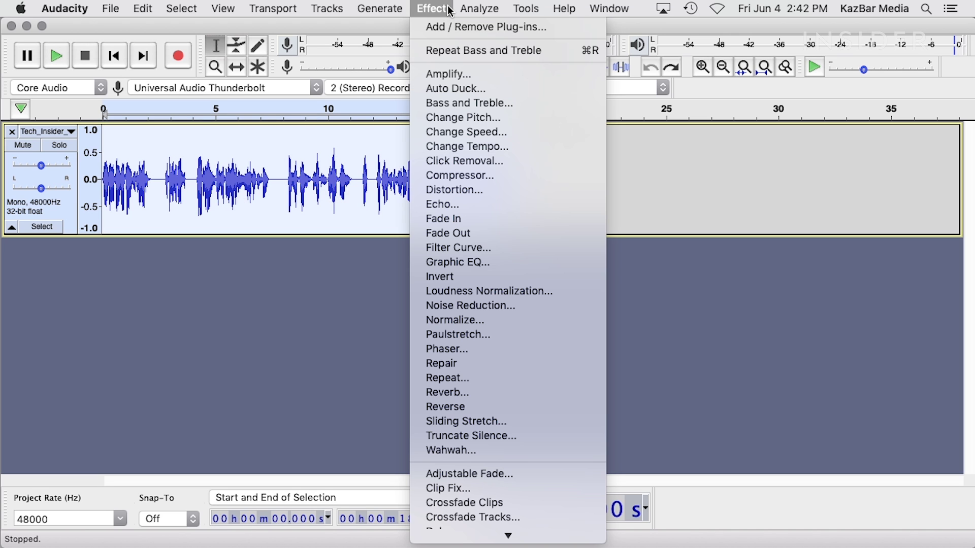
pyautogui.click(543, 178)
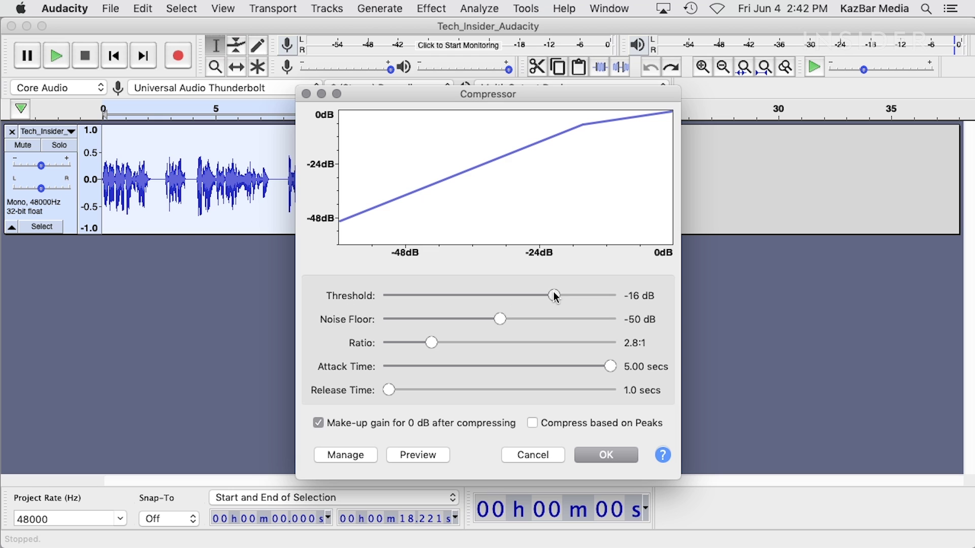
# Compress with -30 dB threshold, 3:1 ratio, 0.12 s attack, 1.1 s release; preview, then apply
pyautogui.moveTo(553, 296); pyautogui.dragTo(500, 294)
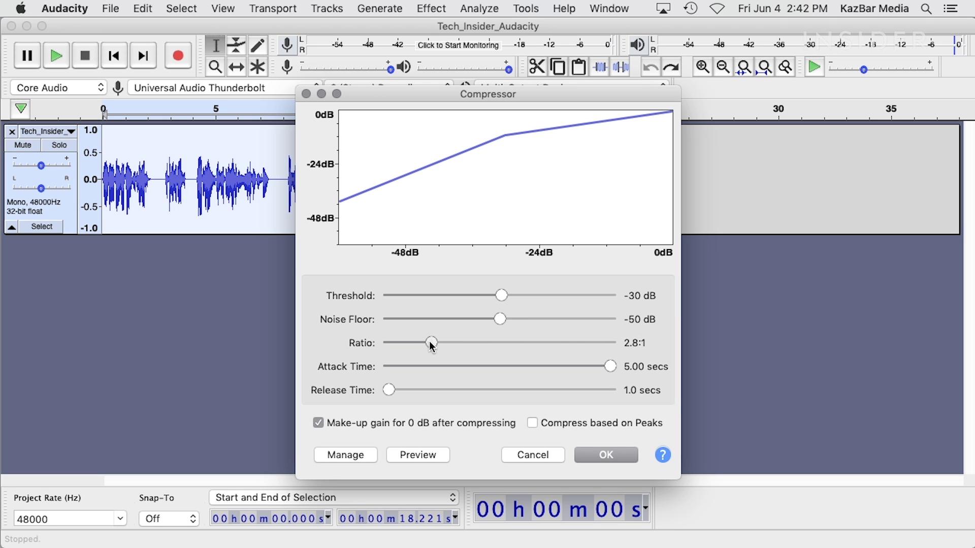
pyautogui.moveTo(430, 342); pyautogui.dragTo(437, 344)
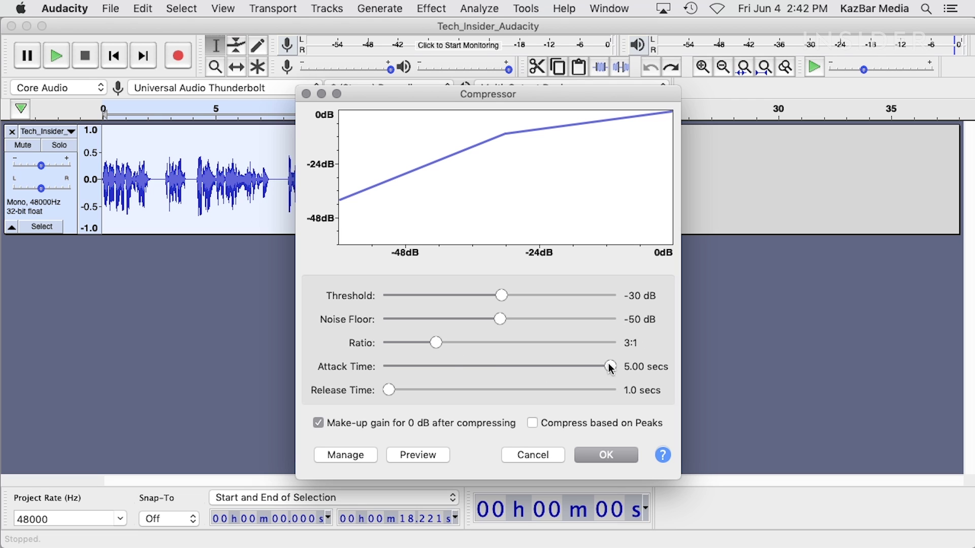
pyautogui.moveTo(608, 369); pyautogui.dragTo(388, 377)
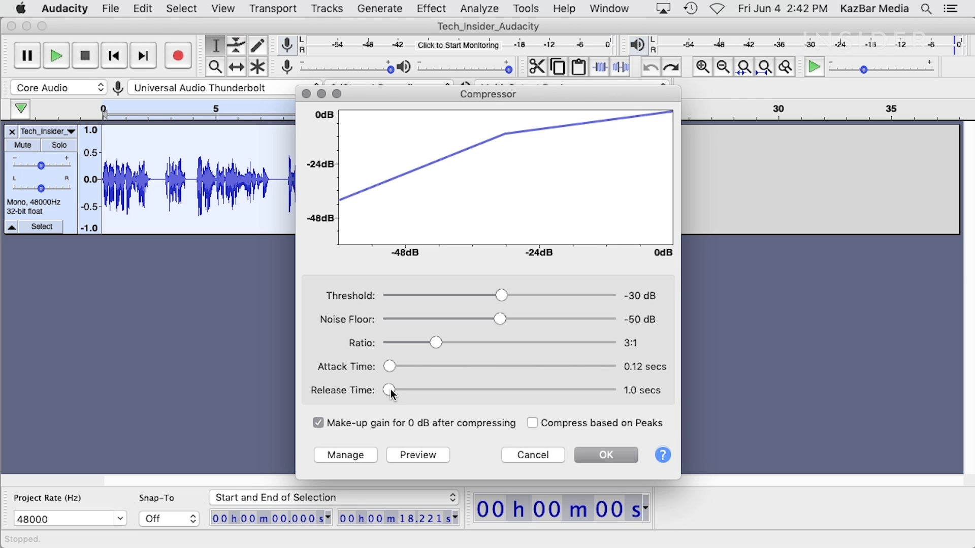
pyautogui.moveTo(391, 390); pyautogui.dragTo(392, 390)
pyautogui.click(416, 453)
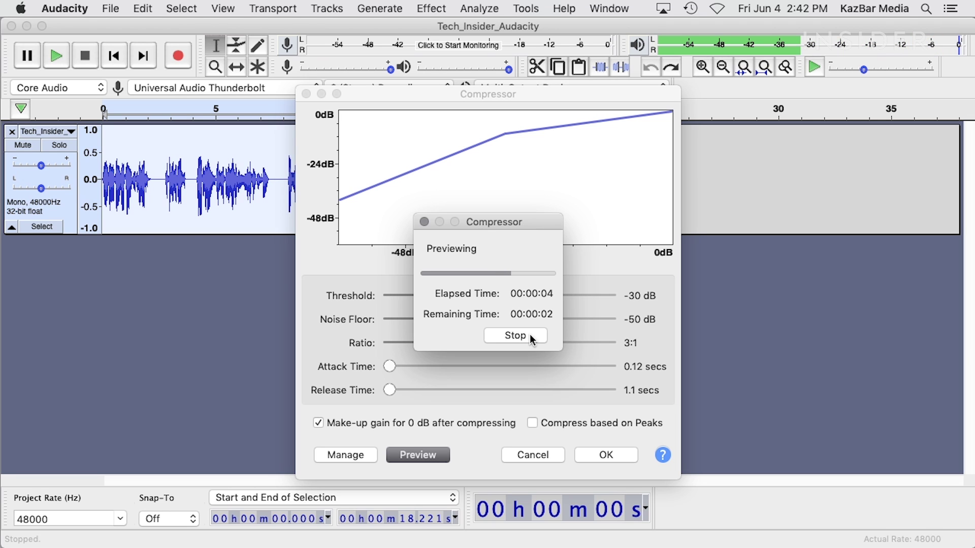
pyautogui.click(515, 336)
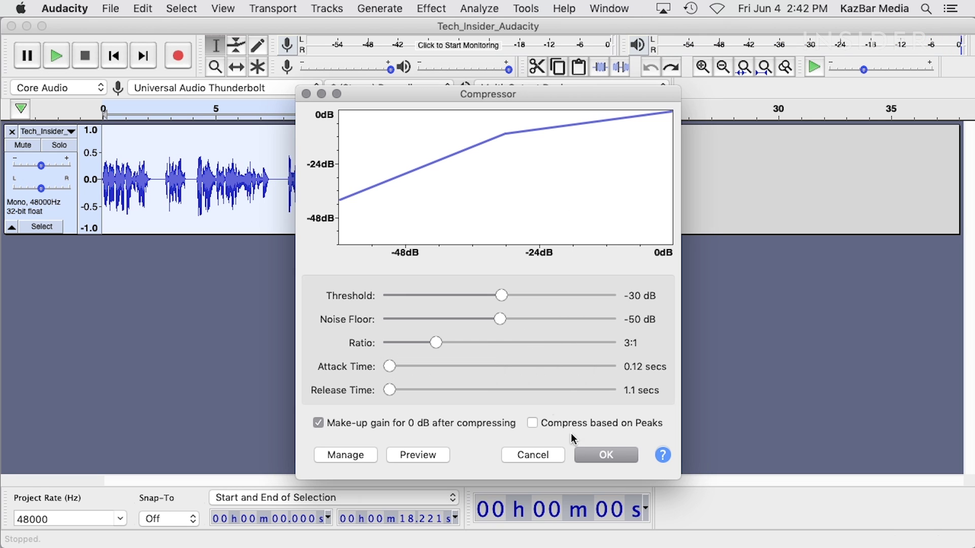
pyautogui.click(620, 458)
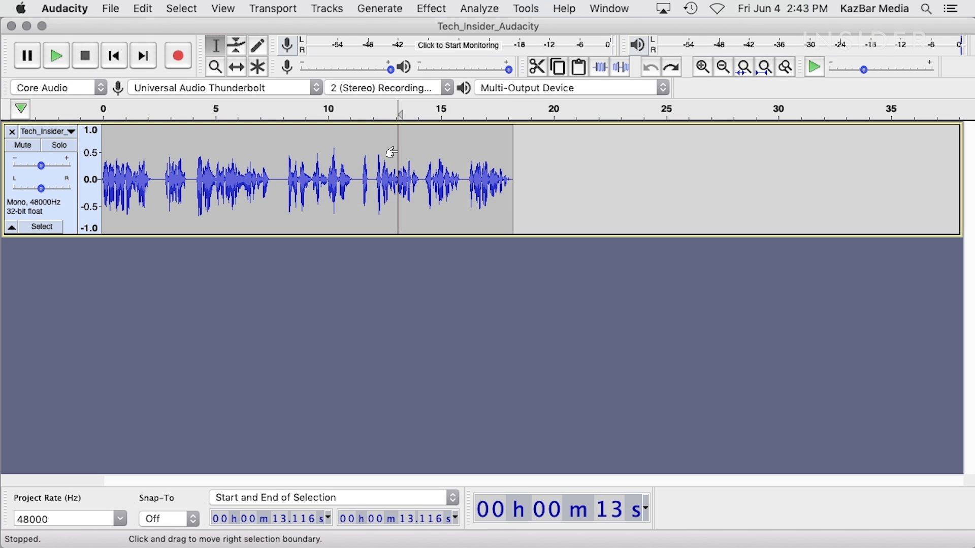
# Select the whole voice clip and open the Normalize effect
pyautogui.doubleClick(398, 150)
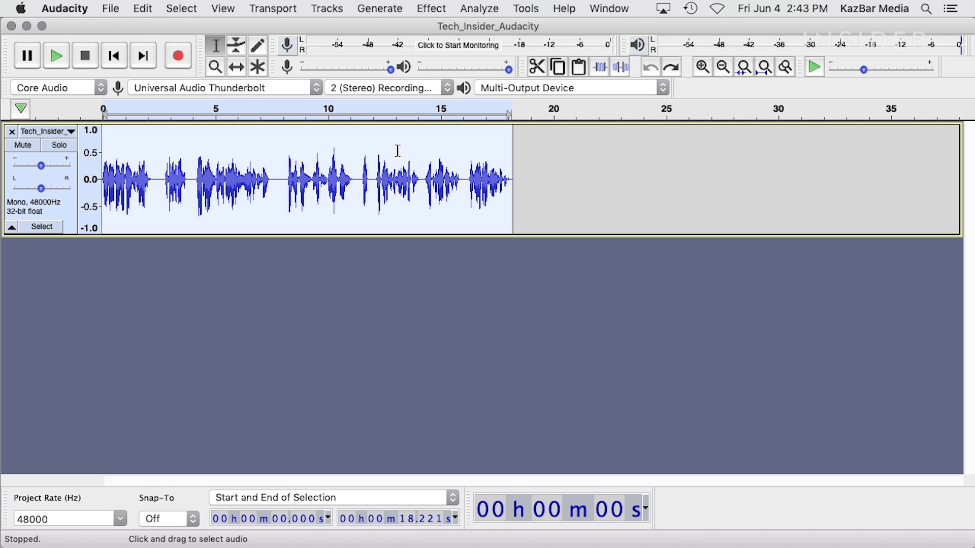
pyautogui.click(450, 9)
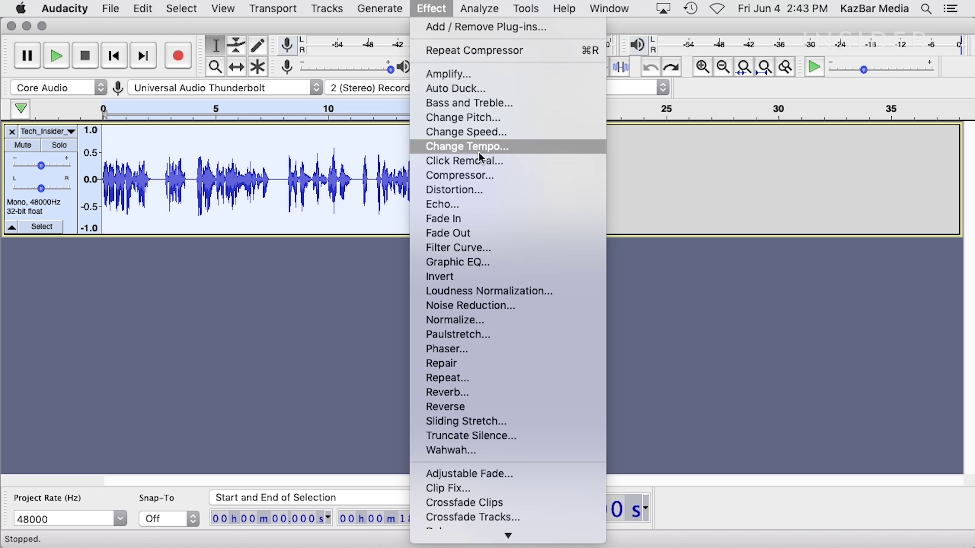
pyautogui.click(542, 323)
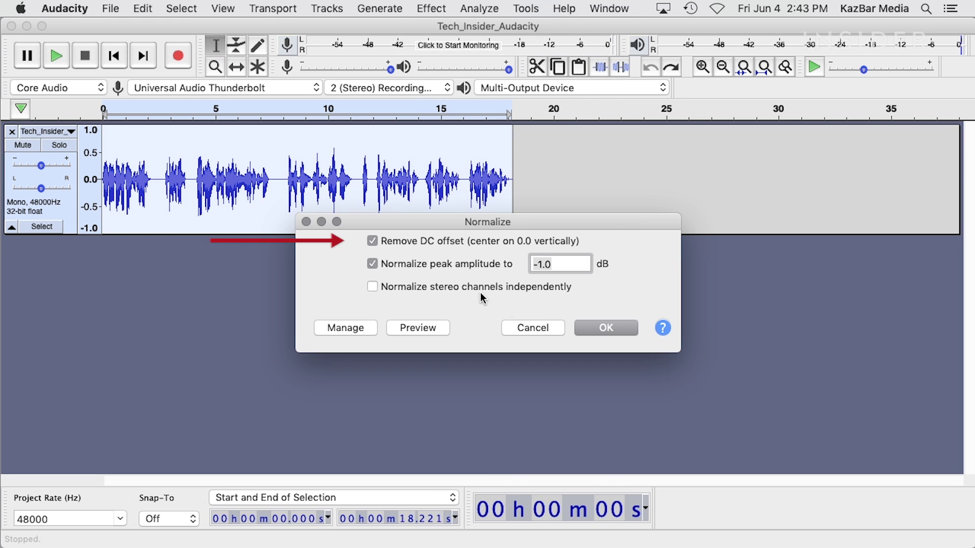
pyautogui.click(373, 263)
pyautogui.click(373, 263)
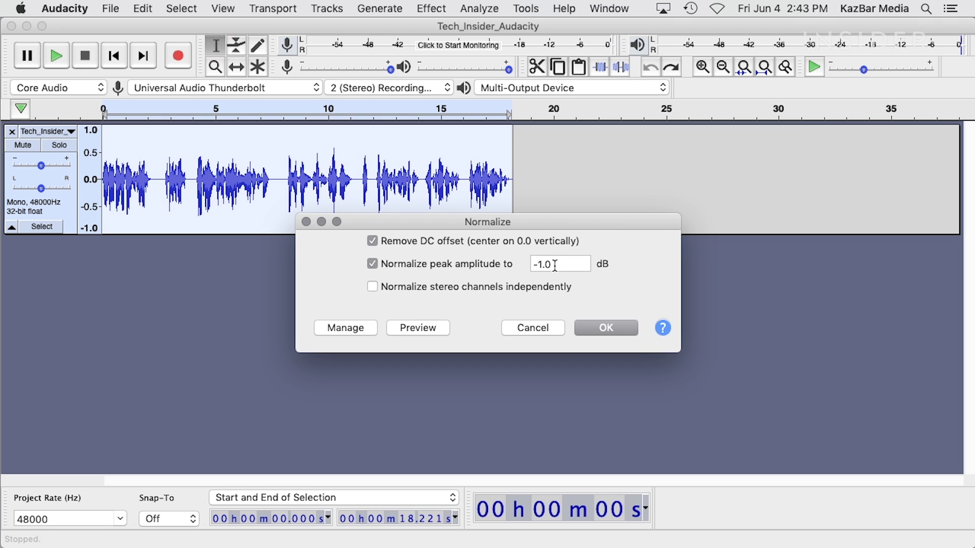
pyautogui.click(410, 328)
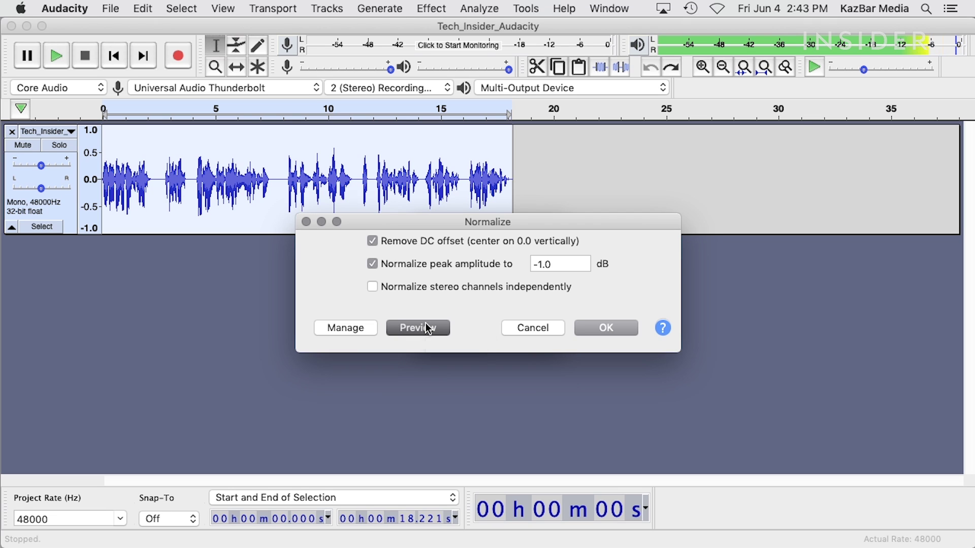